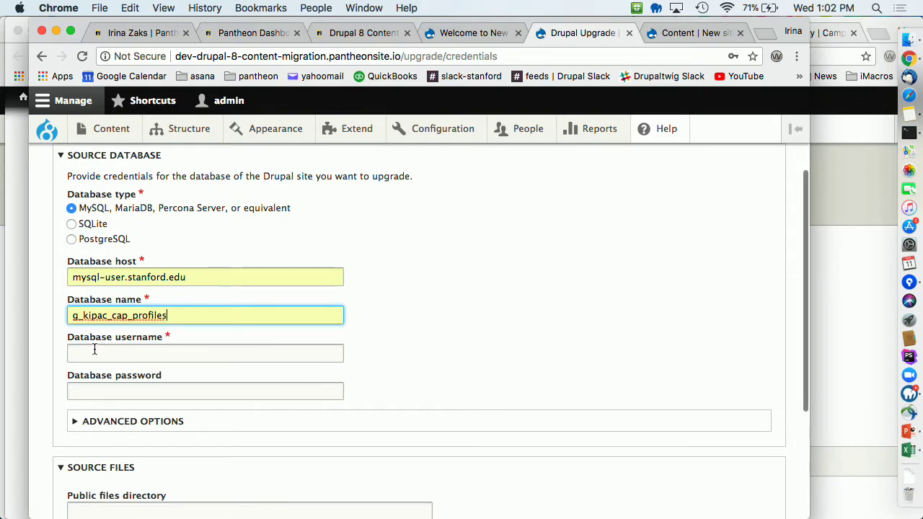
Step: Set the source database username to gkipaccapprofi and fill in its saved database password
{"action": "left_click", "coordinate": [92, 350]}
{"action": "type", "text": "gkipaccapprofi"}
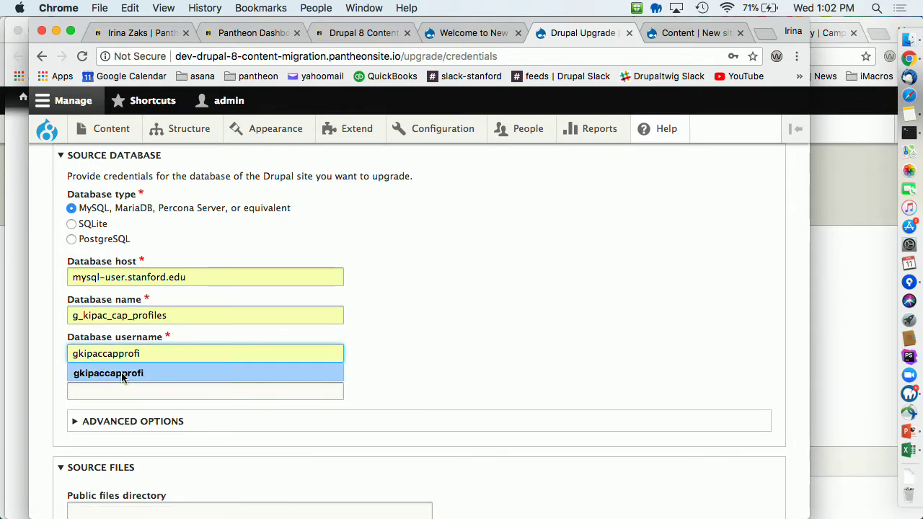
{"action": "left_click", "coordinate": [117, 373]}
{"action": "left_click", "coordinate": [123, 391]}
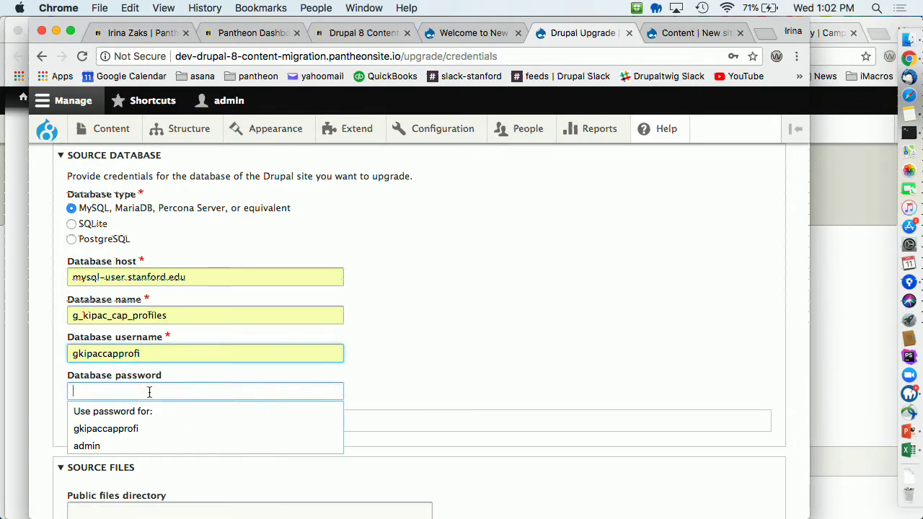
{"action": "left_click", "coordinate": [142, 427]}
{"action": "scroll", "coordinate": [137, 430], "scroll_direction": "down", "scroll_amount": 5}
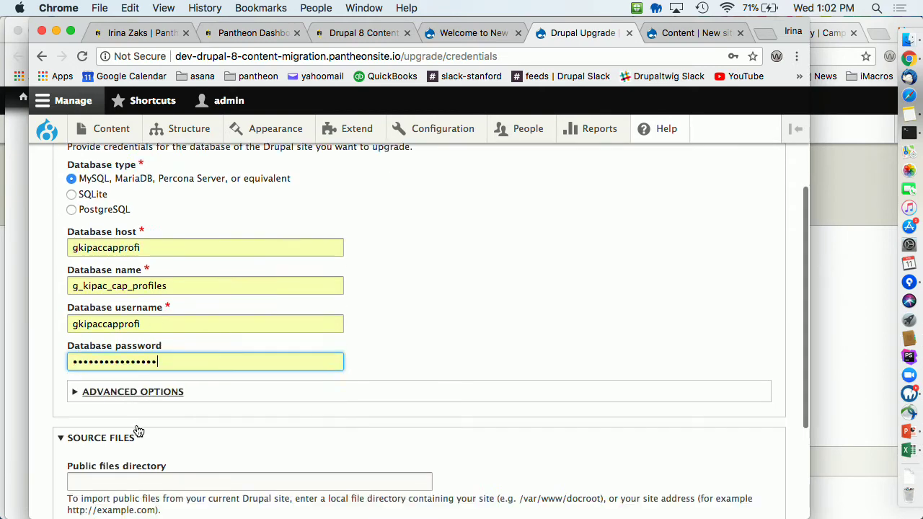
{"action": "left_click", "coordinate": [103, 332]}
{"action": "type", "text": "http://kipac-cap.stanford.edu"}
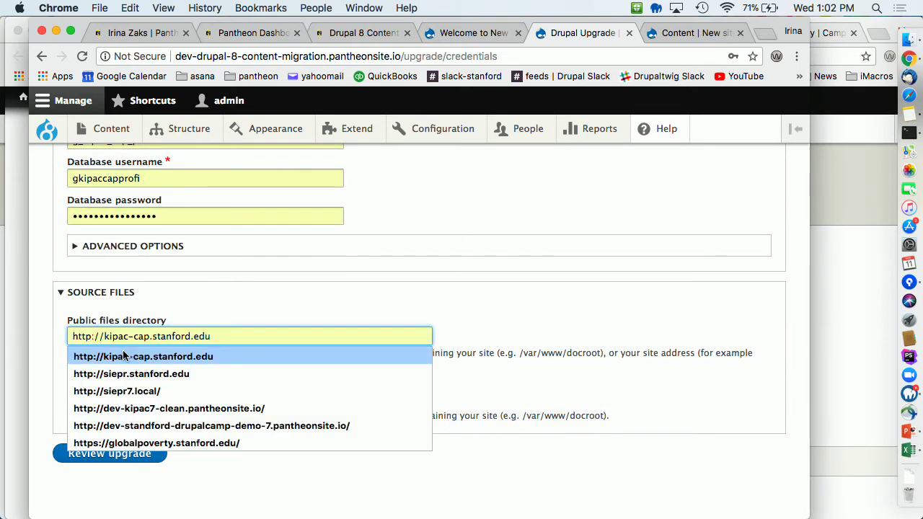
{"action": "left_click", "coordinate": [124, 357]}
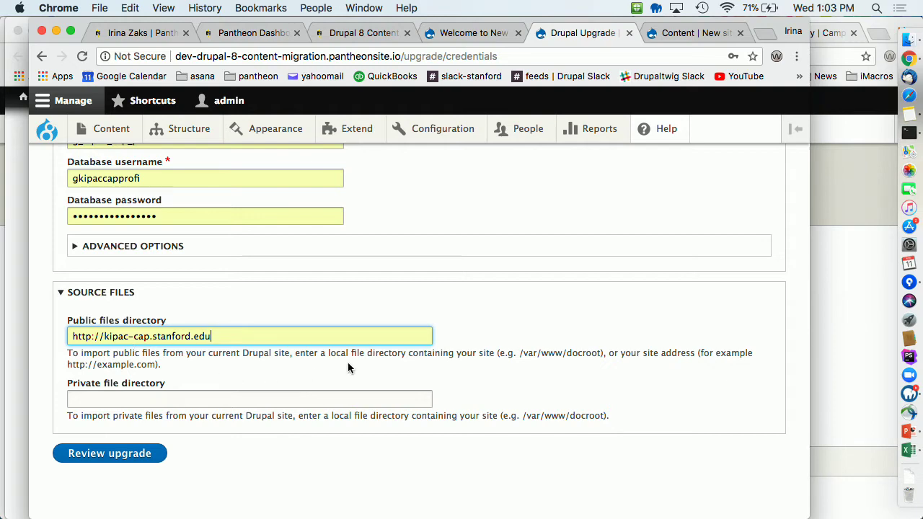
{"action": "left_click_drag", "start_coordinate": [525, 358], "coordinate": [594, 351]}
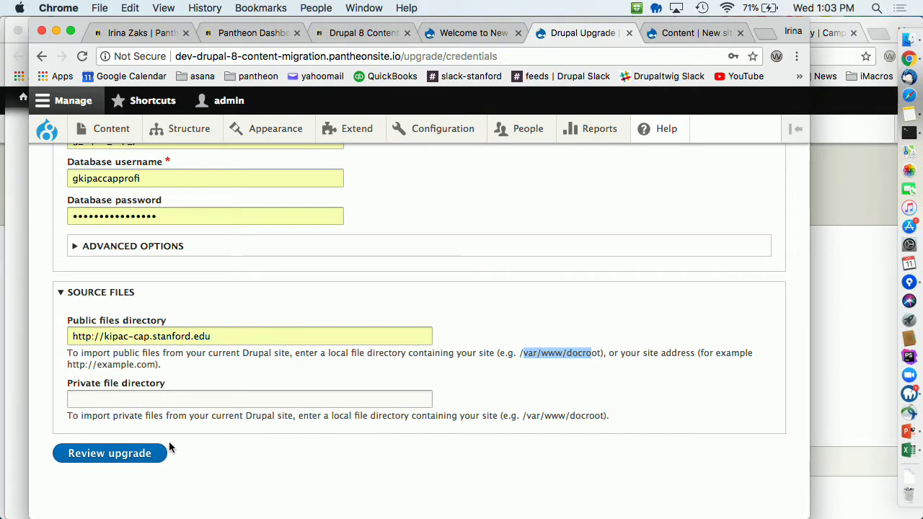
{"action": "left_click", "coordinate": [141, 455]}
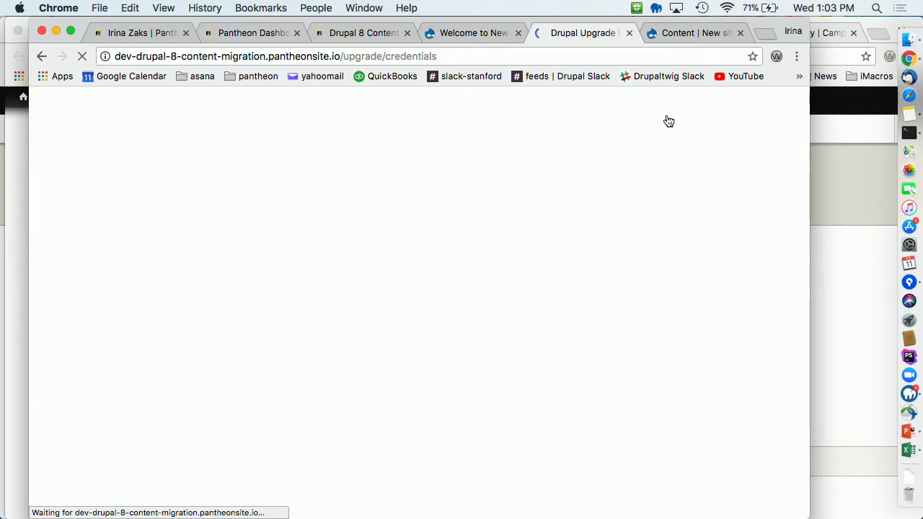
Step: Check the new D8 site's content list and switch to the camp demo site's Content window
{"action": "left_click", "coordinate": [682, 34]}
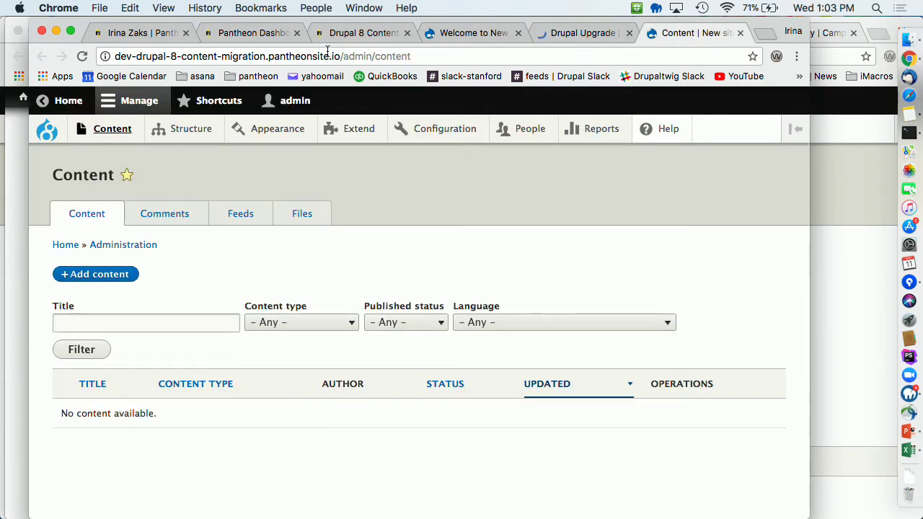
{"action": "left_click", "coordinate": [364, 8]}
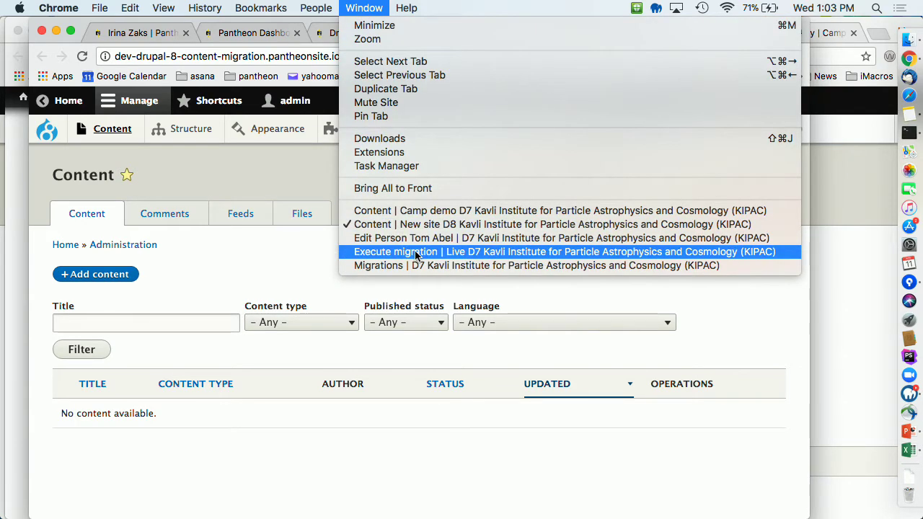
{"action": "left_click", "coordinate": [410, 212]}
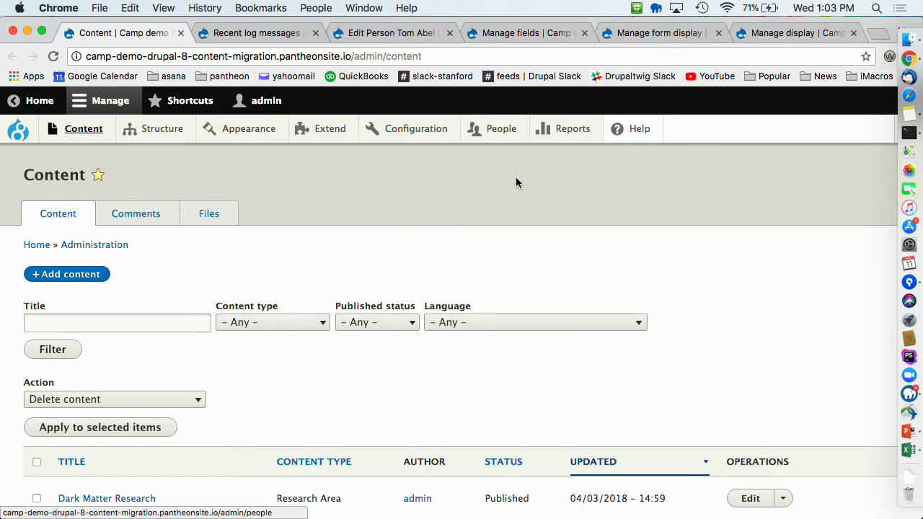
Step: Open the camp demo site's Recent log messages, read through the migrate_drupal_ui upgrade entries, and close the duplicate log page
{"action": "scroll", "coordinate": [515, 182], "scroll_direction": "down", "scroll_amount": 2}
{"action": "mouse_move", "coordinate": [561, 127]}
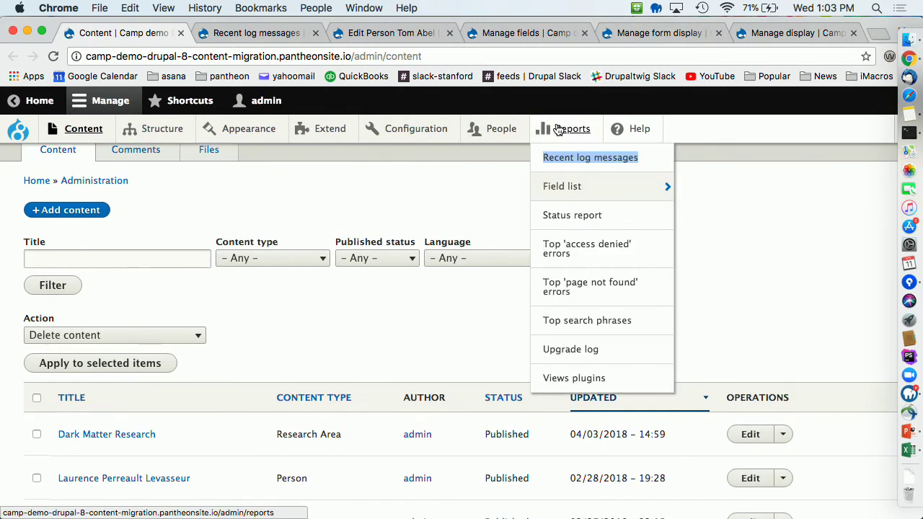
{"action": "right_click", "coordinate": [579, 159]}
{"action": "left_click", "coordinate": [589, 163]}
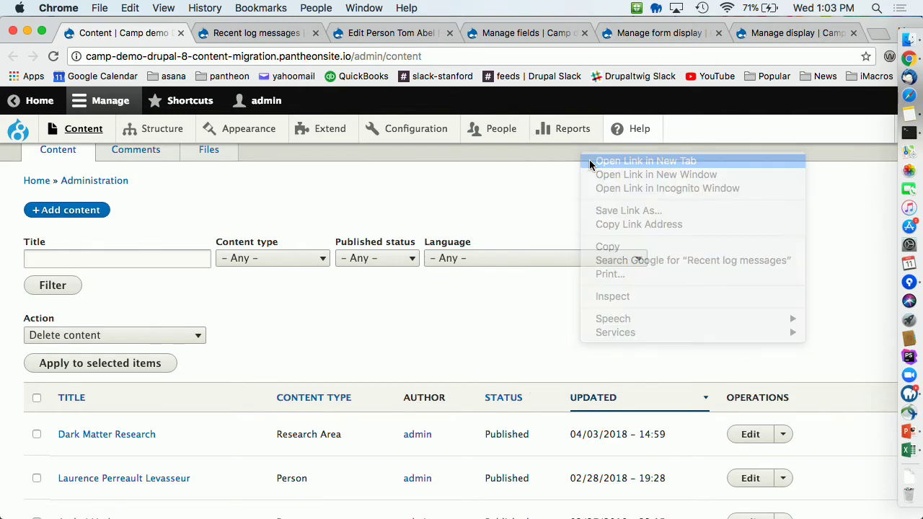
{"action": "left_click", "coordinate": [339, 34]}
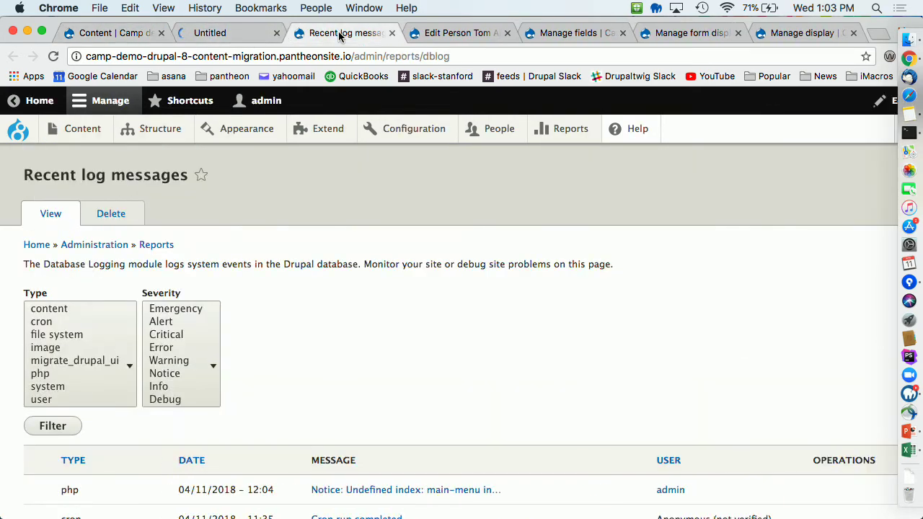
{"action": "scroll", "coordinate": [380, 282], "scroll_direction": "down", "scroll_amount": 13}
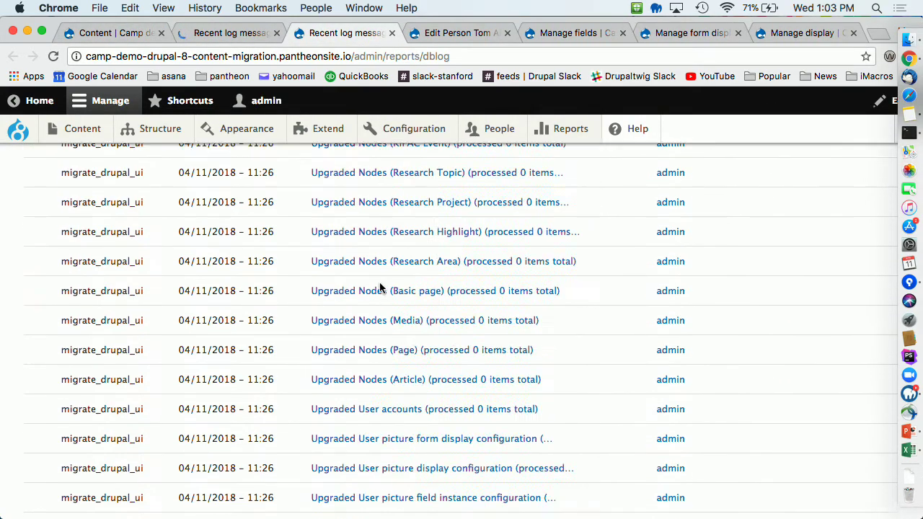
{"action": "scroll", "coordinate": [379, 287], "scroll_direction": "down", "scroll_amount": 1}
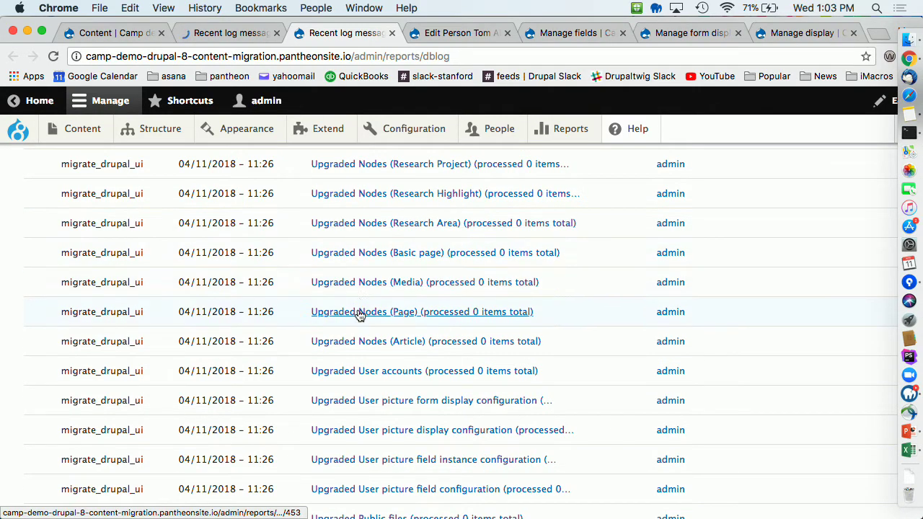
{"action": "scroll", "coordinate": [357, 337], "scroll_direction": "down", "scroll_amount": 10}
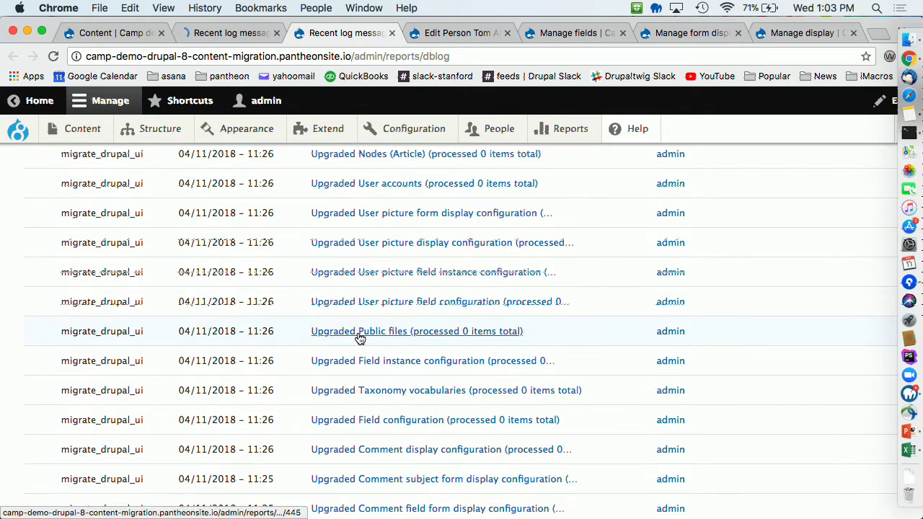
{"action": "scroll", "coordinate": [358, 337], "scroll_direction": "down", "scroll_amount": 2}
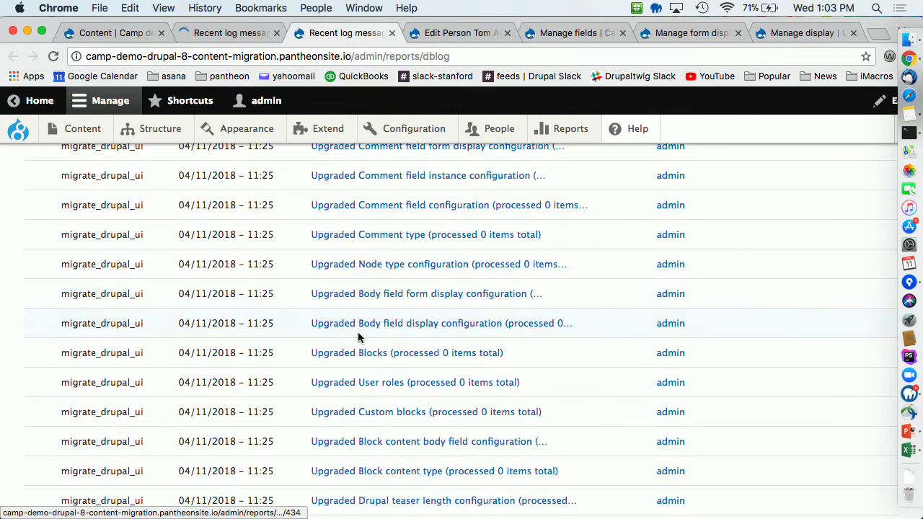
{"action": "scroll", "coordinate": [355, 287], "scroll_direction": "down", "scroll_amount": 3}
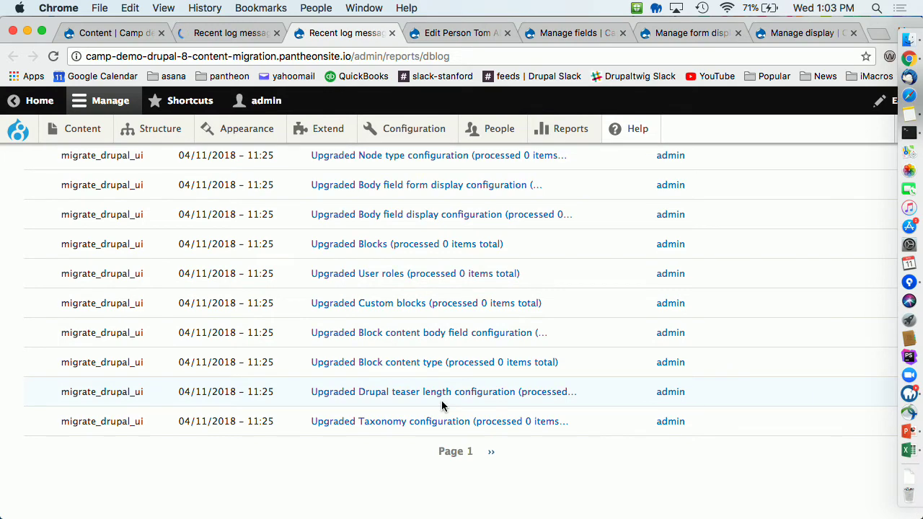
{"action": "left_click", "coordinate": [276, 33]}
Step: Look through the migrated Person nodes in the camp demo site's content list
{"action": "left_click", "coordinate": [127, 33]}
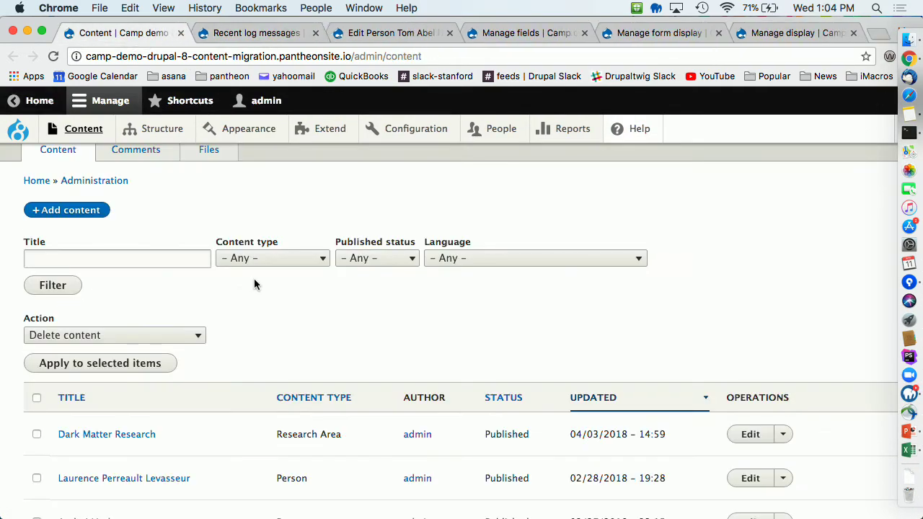
{"action": "scroll", "coordinate": [257, 281], "scroll_direction": "down", "scroll_amount": 5}
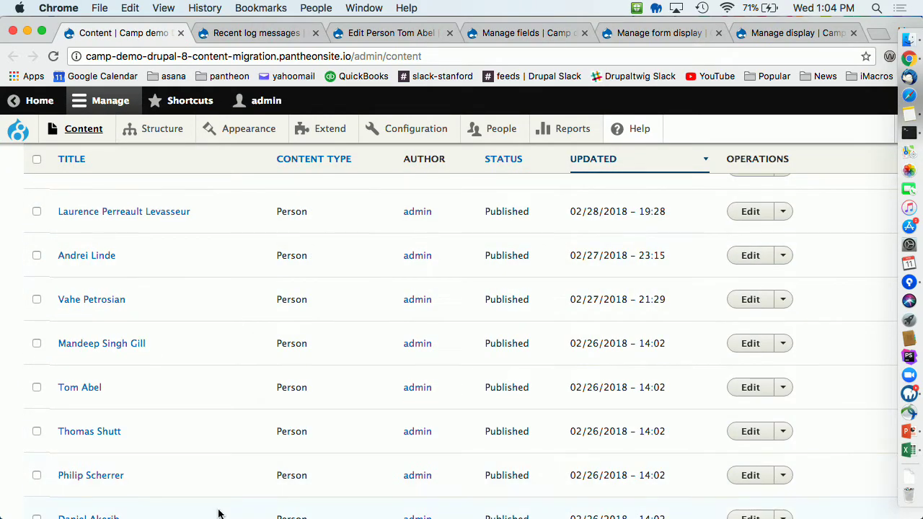
{"action": "scroll", "coordinate": [220, 513], "scroll_direction": "down", "scroll_amount": 3}
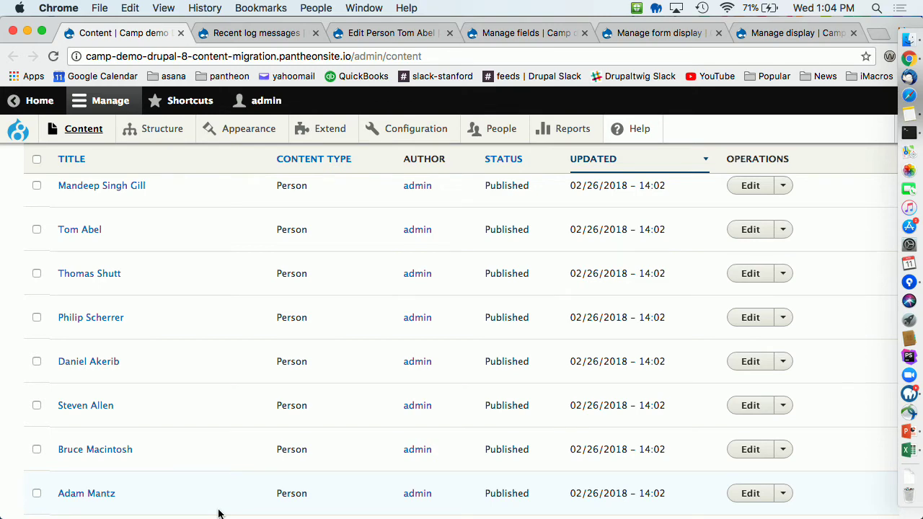
{"action": "scroll", "coordinate": [221, 269], "scroll_direction": "up", "scroll_amount": 1}
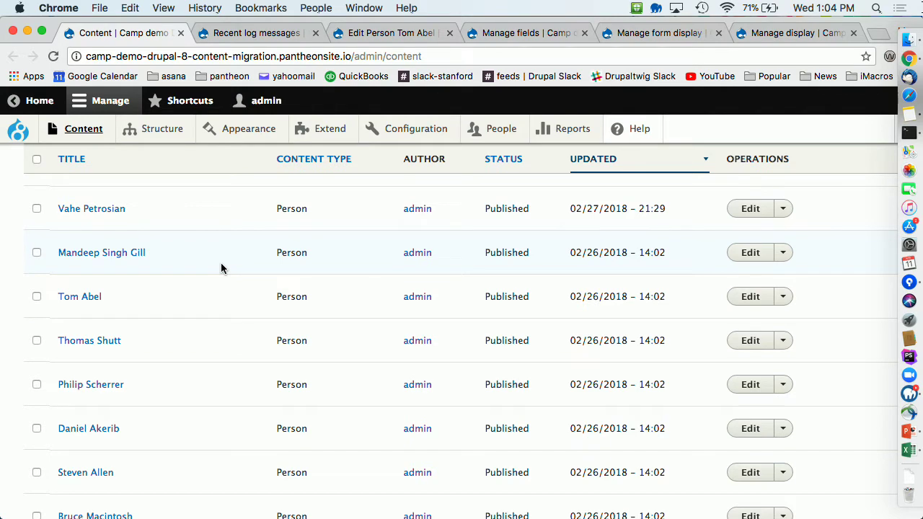
Step: Show the KIPAC director's Person edit form on the camp demo site and load the node's public view in a new tab
{"action": "left_click", "coordinate": [388, 33]}
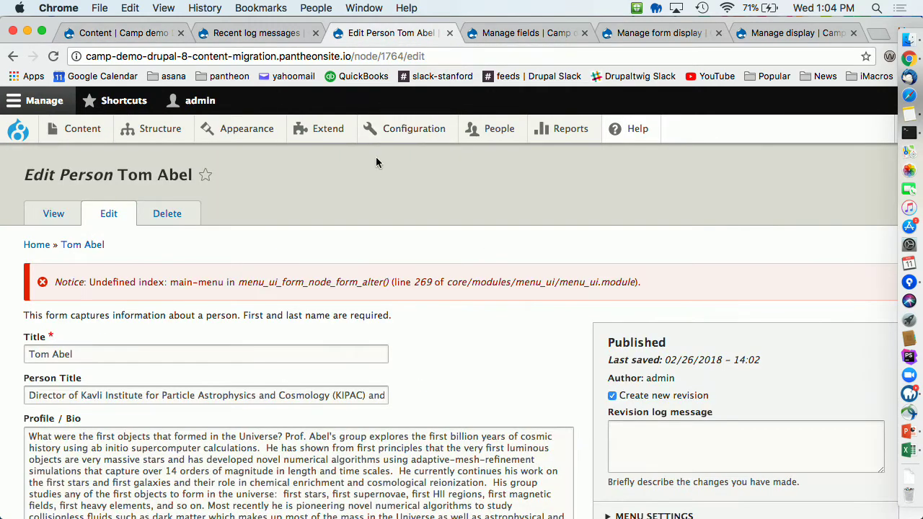
{"action": "right_click", "coordinate": [52, 215]}
{"action": "left_click", "coordinate": [72, 221]}
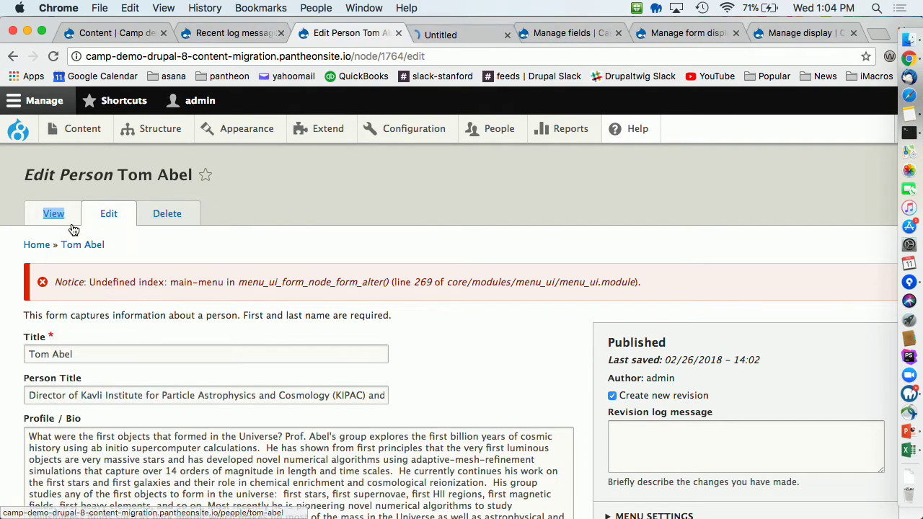
{"action": "left_click", "coordinate": [436, 32]}
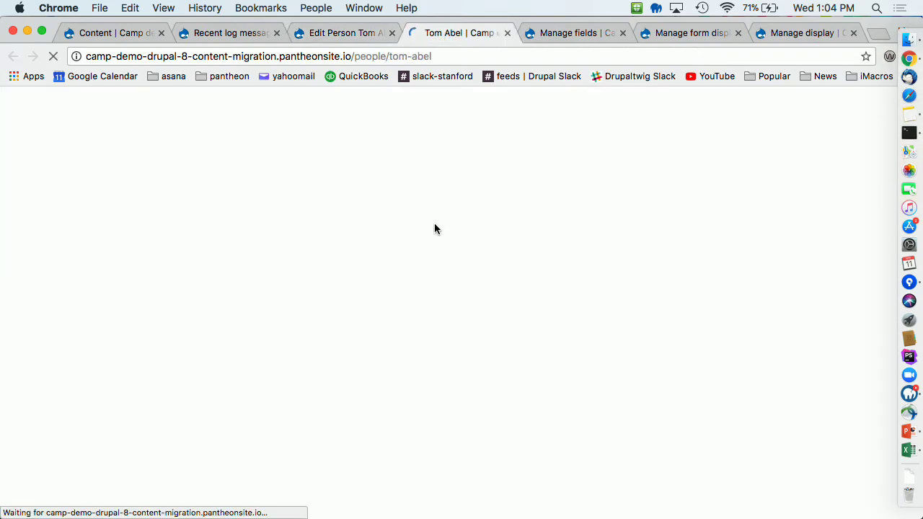
{"action": "left_click", "coordinate": [335, 34]}
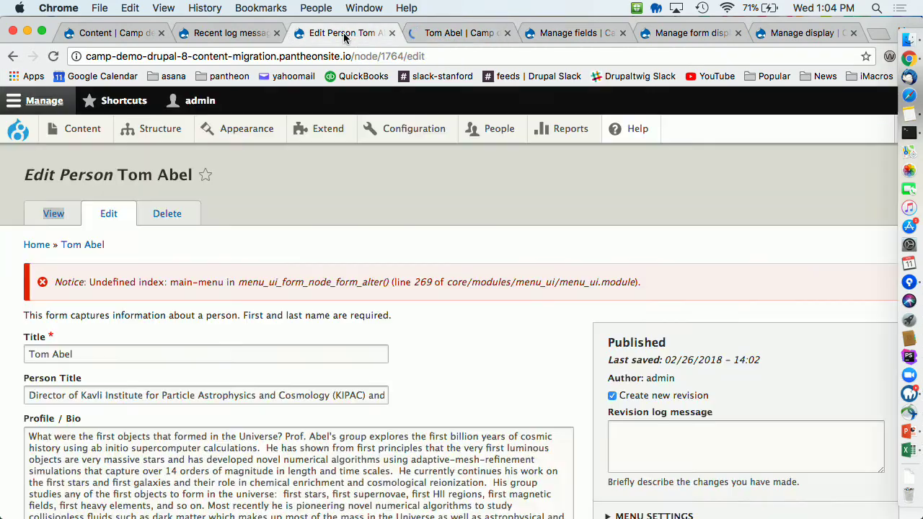
{"action": "left_click", "coordinate": [438, 33]}
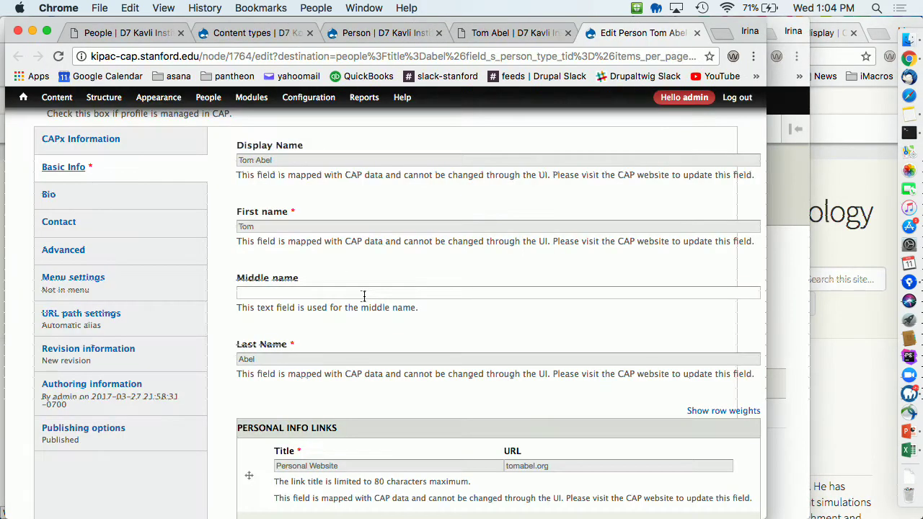
Step: Examine the same person's edit form and published profile fields on the source kipac-cap.stanford.edu site
{"action": "left_click", "coordinate": [364, 296]}
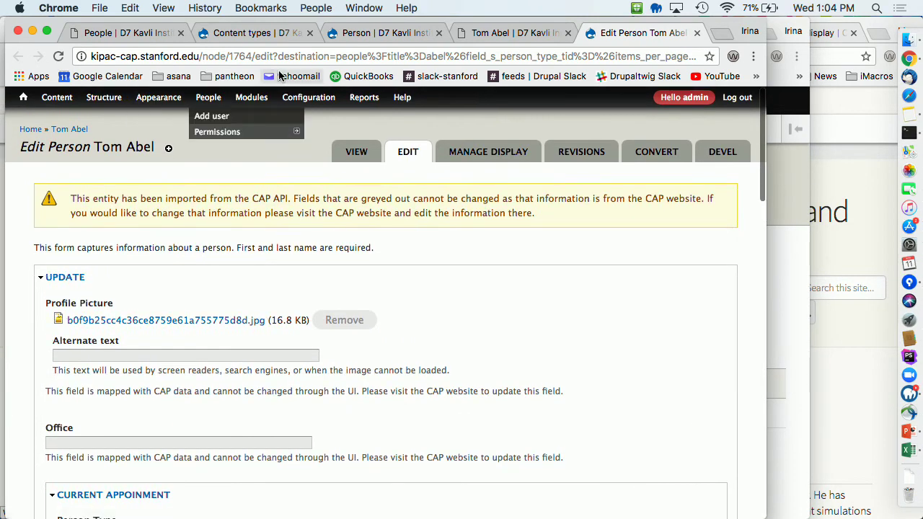
{"action": "left_click", "coordinate": [484, 33]}
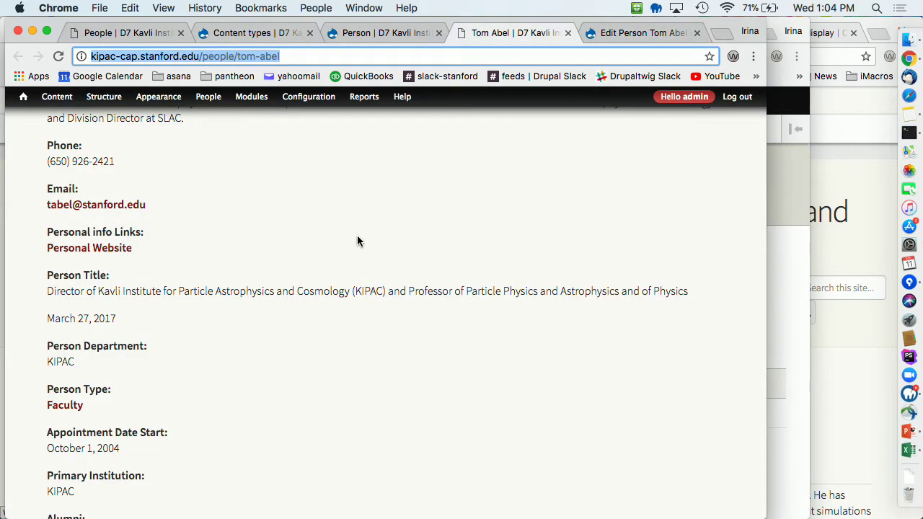
{"action": "scroll", "coordinate": [357, 235], "scroll_direction": "down", "scroll_amount": 2}
{"action": "scroll", "coordinate": [357, 240], "scroll_direction": "up", "scroll_amount": 10}
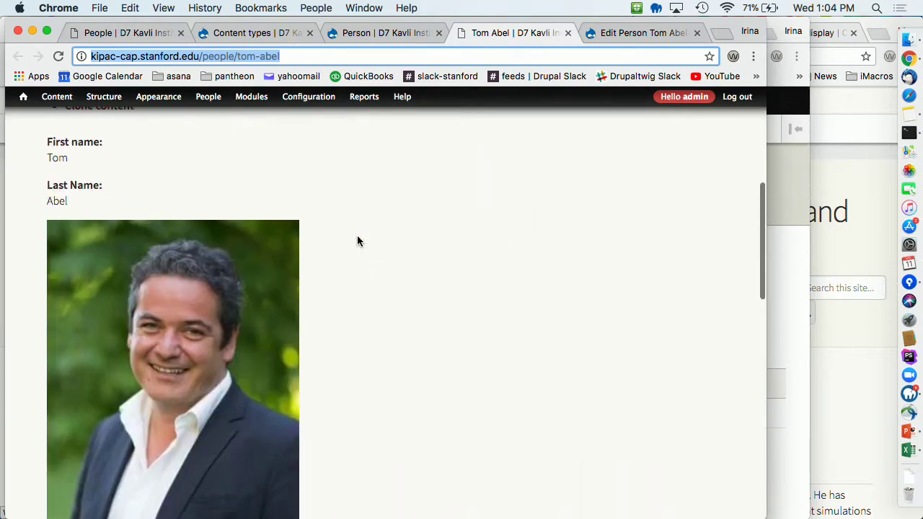
Step: Return to the camp demo site's view of that person and examine the migrated bio, Person Title and Profile Picture
{"action": "key", "text": "super+Tab"}
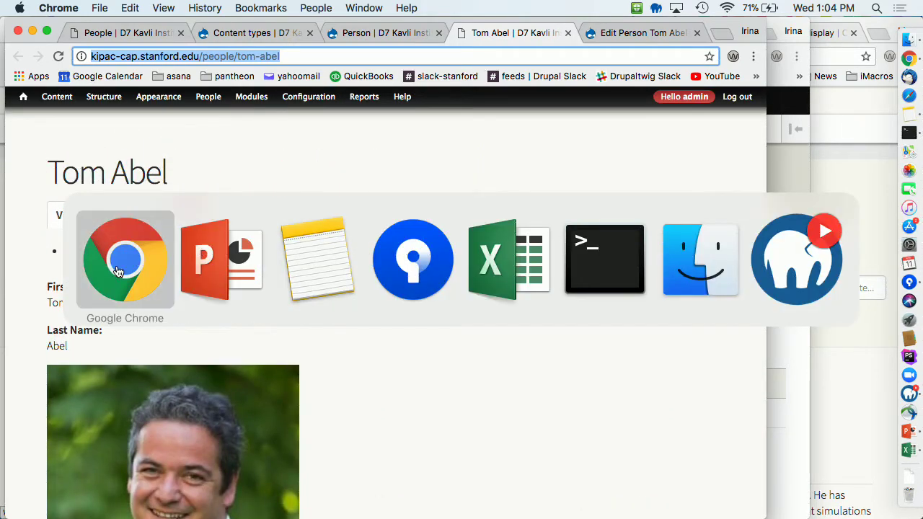
{"action": "key", "text": "super+grave"}
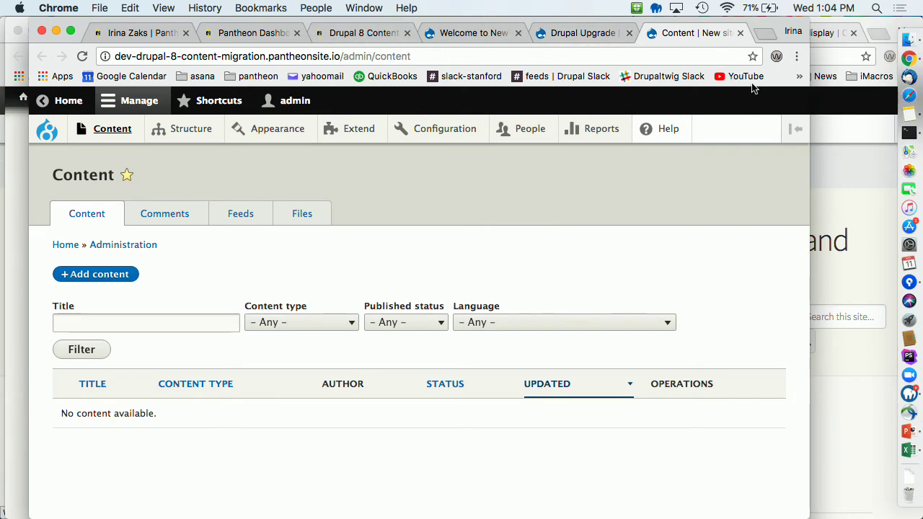
{"action": "left_click", "coordinate": [869, 223]}
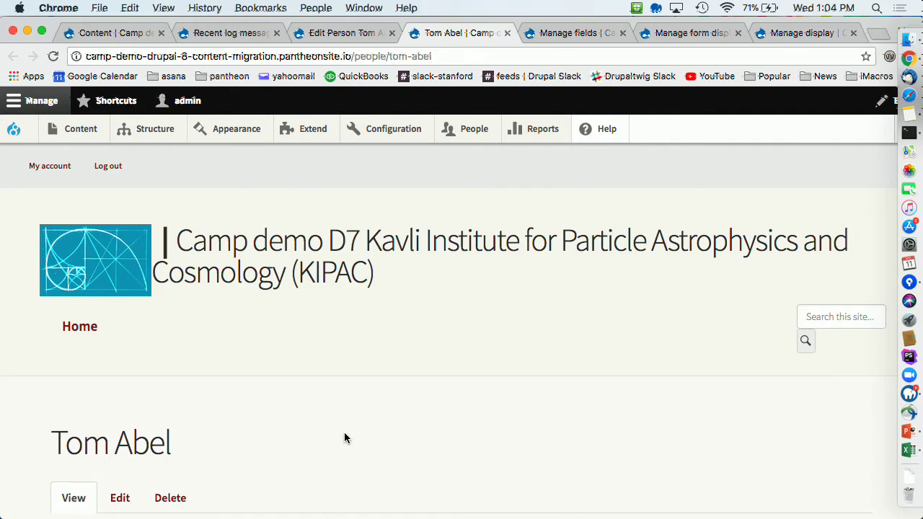
{"action": "scroll", "coordinate": [344, 436], "scroll_direction": "down", "scroll_amount": 4}
{"action": "scroll", "coordinate": [344, 438], "scroll_direction": "up", "scroll_amount": 1}
{"action": "scroll", "coordinate": [344, 438], "scroll_direction": "down", "scroll_amount": 8}
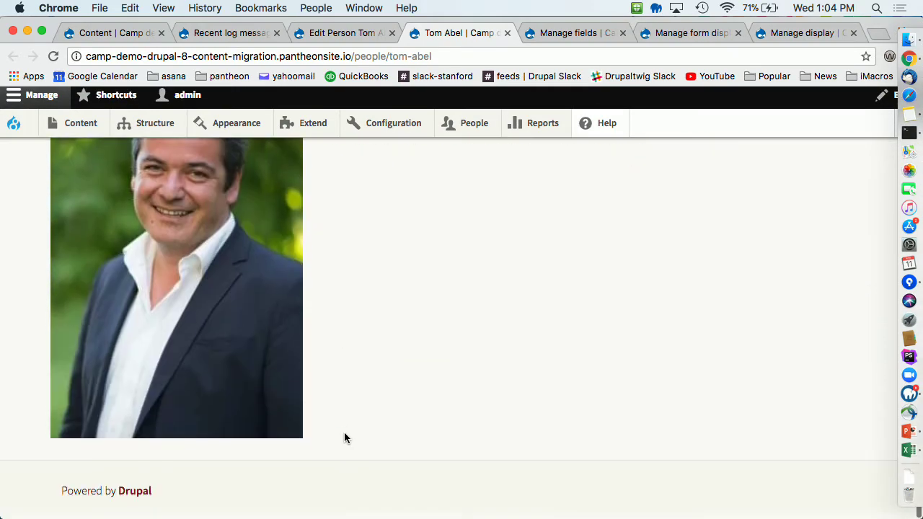
{"action": "scroll", "coordinate": [344, 438], "scroll_direction": "up", "scroll_amount": 3}
{"action": "scroll", "coordinate": [344, 437], "scroll_direction": "up", "scroll_amount": 2}
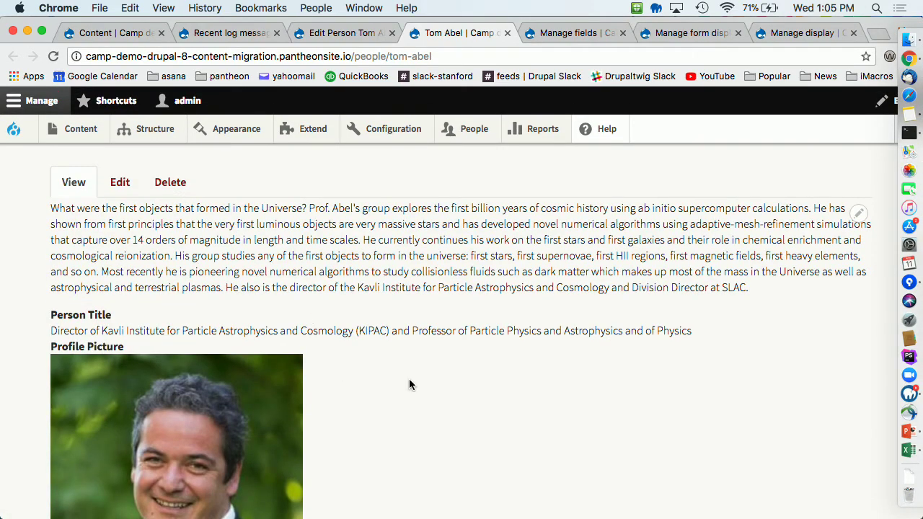
Step: Look over the migrated person's page and the Person content type's list of fields on the camp demo site
{"action": "scroll", "coordinate": [409, 385], "scroll_direction": "up", "scroll_amount": 5}
{"action": "scroll", "coordinate": [289, 365], "scroll_direction": "down", "scroll_amount": 2}
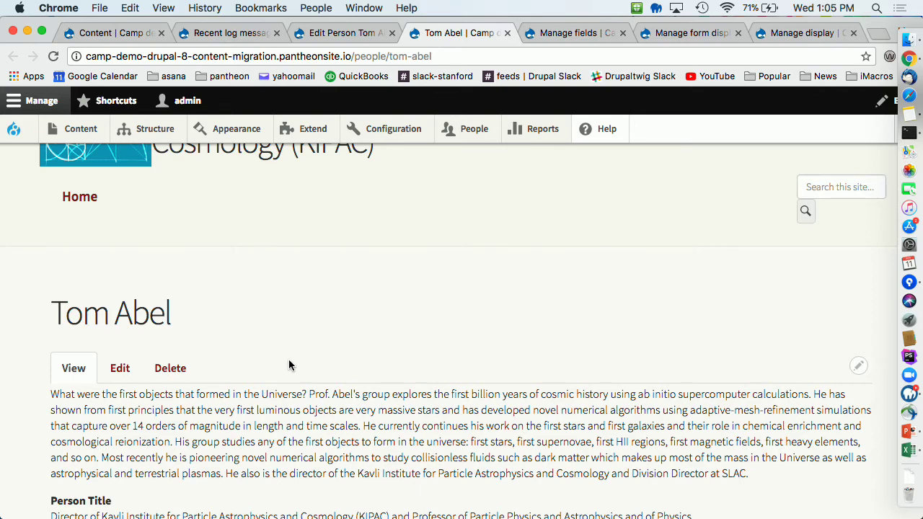
{"action": "scroll", "coordinate": [290, 365], "scroll_direction": "up", "scroll_amount": 2}
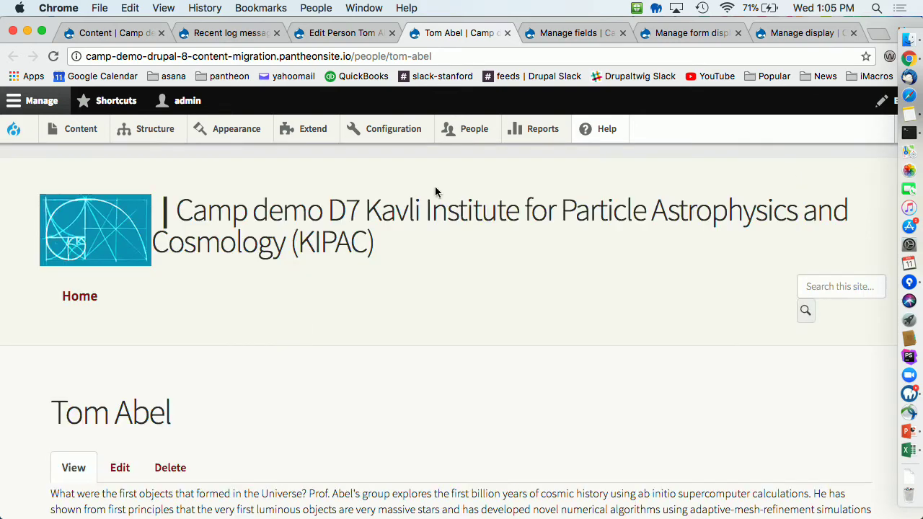
{"action": "left_click", "coordinate": [569, 34]}
{"action": "scroll", "coordinate": [369, 212], "scroll_direction": "down", "scroll_amount": 8}
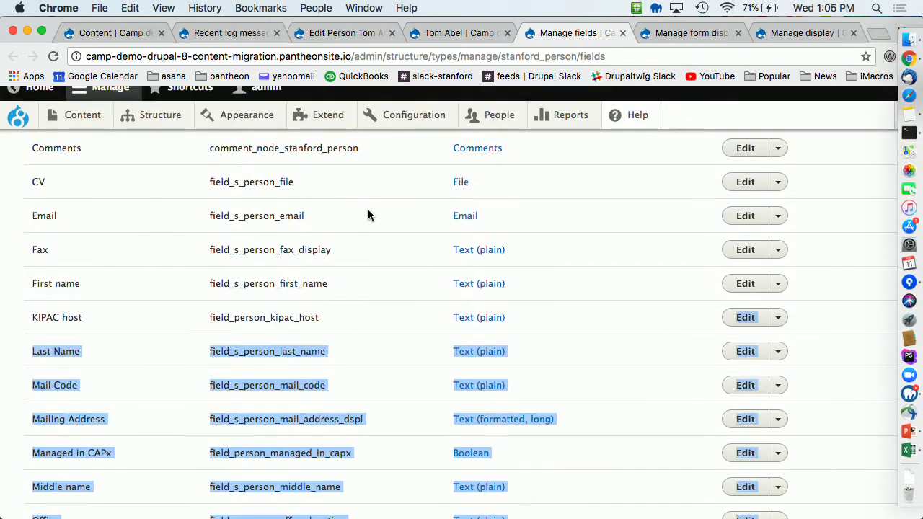
{"action": "scroll", "coordinate": [368, 214], "scroll_direction": "up", "scroll_amount": 10}
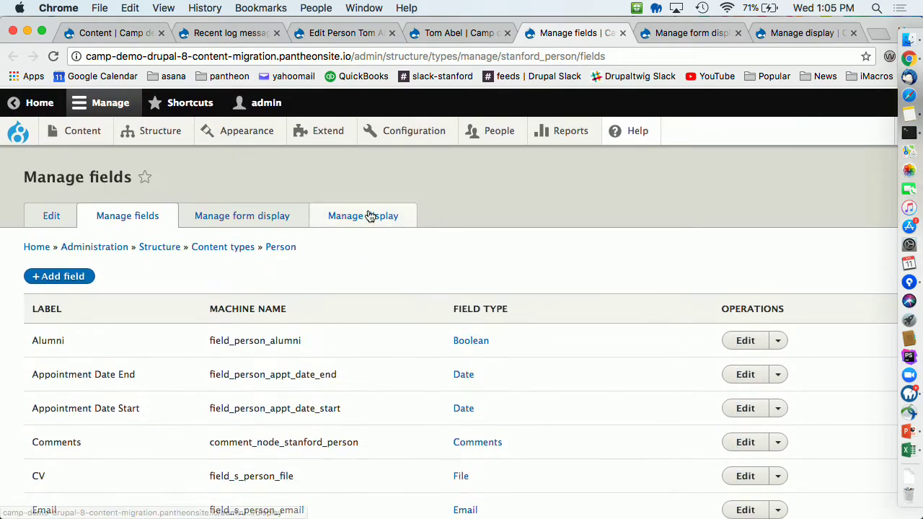
Step: Move the disabled Alumni and Personal info Links fields into the enabled fields of the Person form display
{"action": "left_click", "coordinate": [688, 33]}
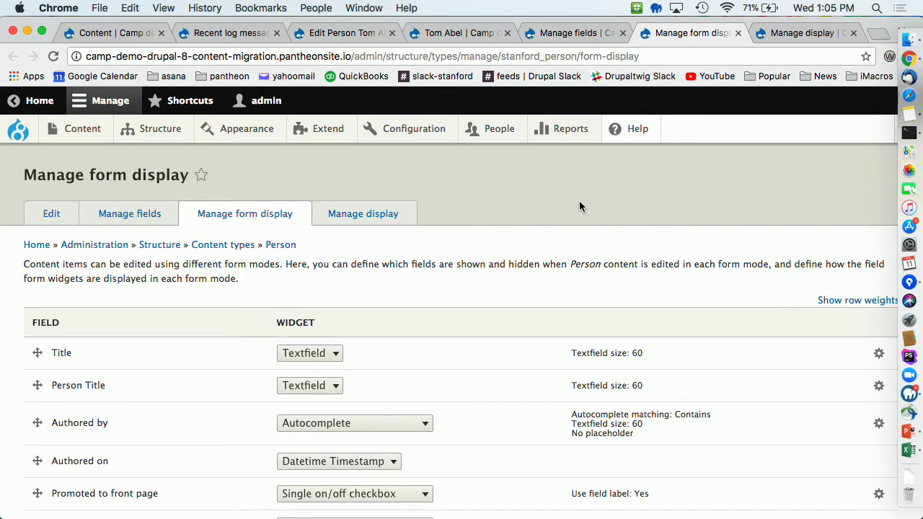
{"action": "scroll", "coordinate": [579, 207], "scroll_direction": "down", "scroll_amount": 10}
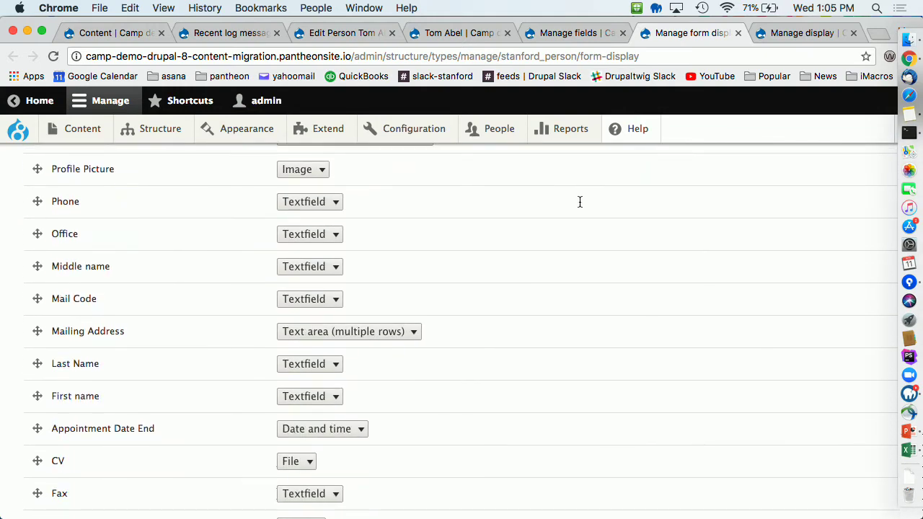
{"action": "scroll", "coordinate": [579, 202], "scroll_direction": "down", "scroll_amount": 1}
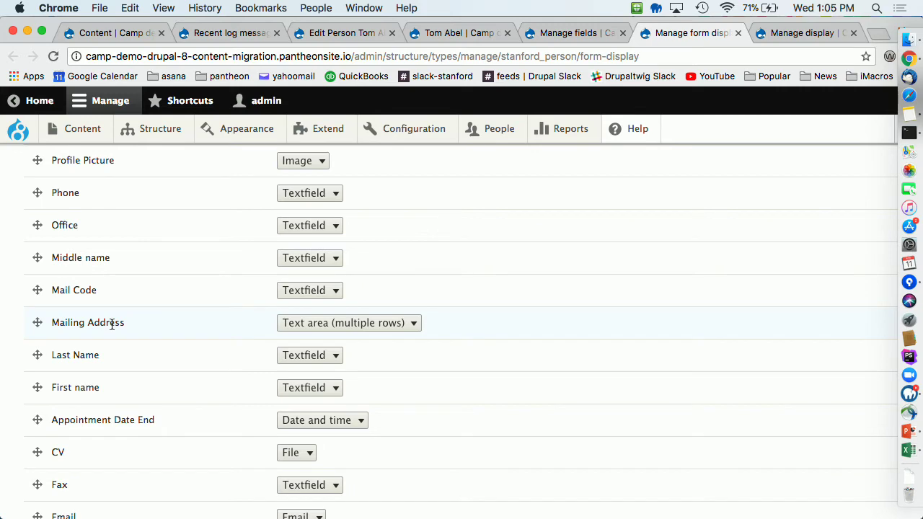
{"action": "scroll", "coordinate": [111, 323], "scroll_direction": "up", "scroll_amount": 5}
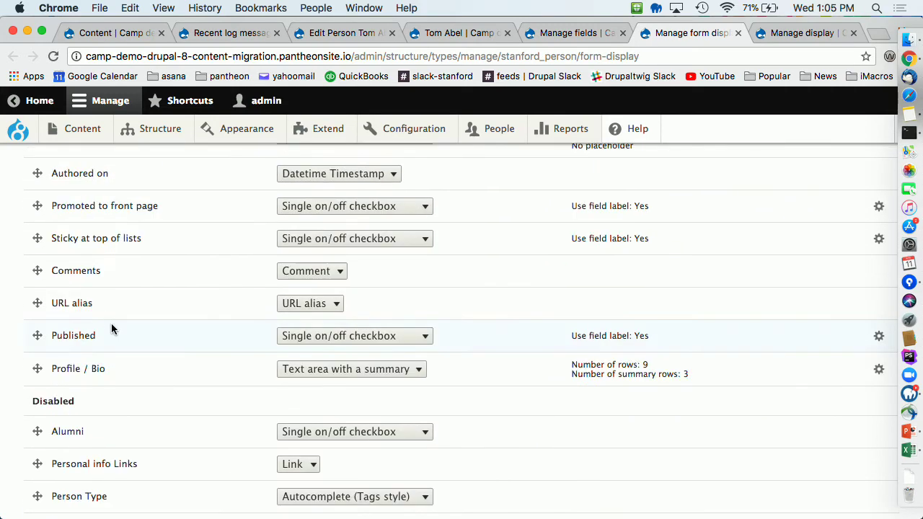
{"action": "scroll", "coordinate": [111, 323], "scroll_direction": "down", "scroll_amount": 1}
{"action": "left_click_drag", "start_coordinate": [40, 371], "coordinate": [38, 339]}
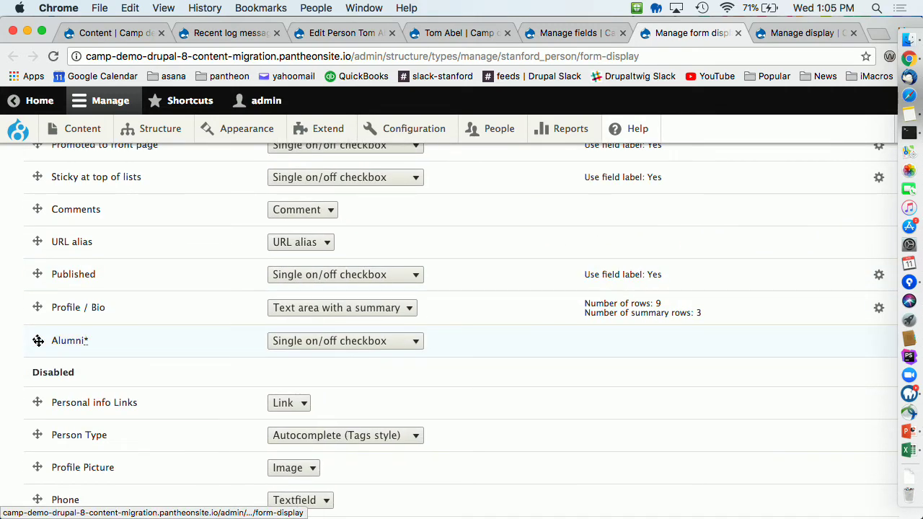
{"action": "left_click_drag", "start_coordinate": [39, 403], "coordinate": [38, 373]}
{"action": "scroll", "coordinate": [38, 373], "scroll_direction": "down", "scroll_amount": 10}
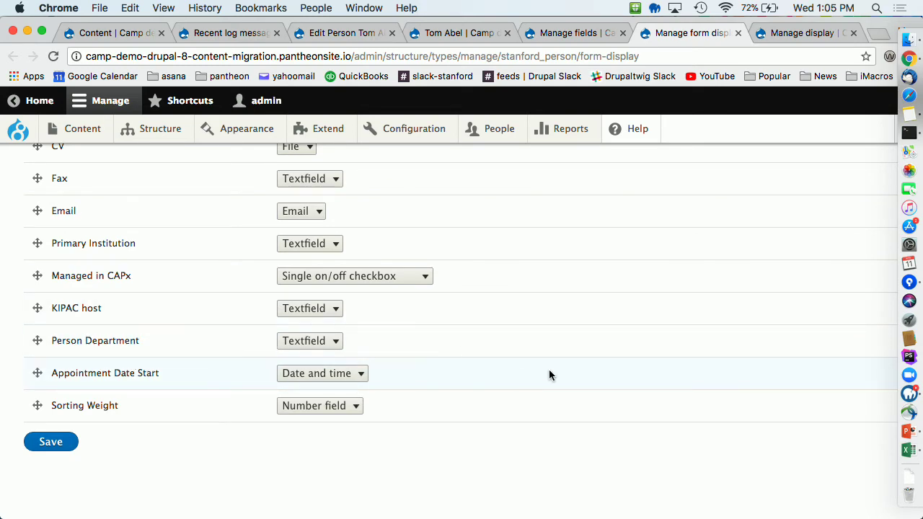
{"action": "scroll", "coordinate": [549, 369], "scroll_direction": "up", "scroll_amount": 10}
Step: Enable the Alumni and Personal info Links fields in the Person content type's Default display and save the display settings
{"action": "left_click", "coordinate": [802, 32]}
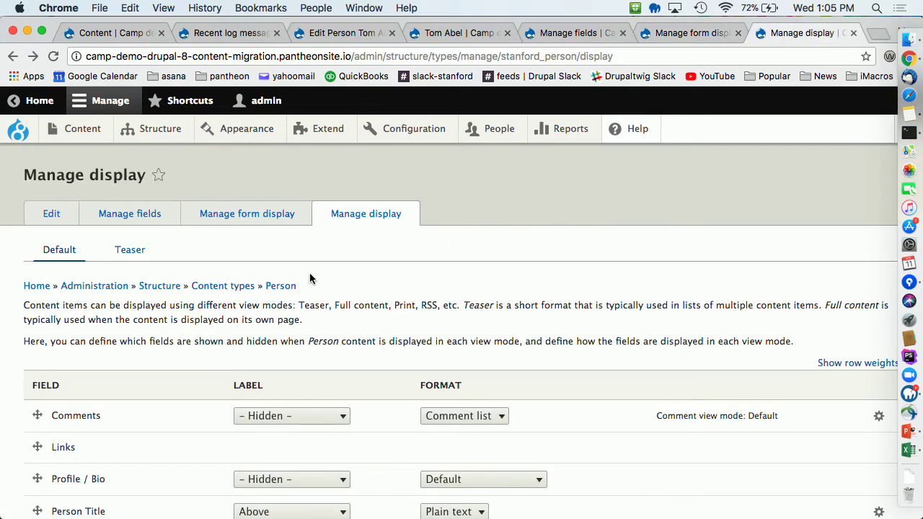
{"action": "scroll", "coordinate": [310, 278], "scroll_direction": "down", "scroll_amount": 3}
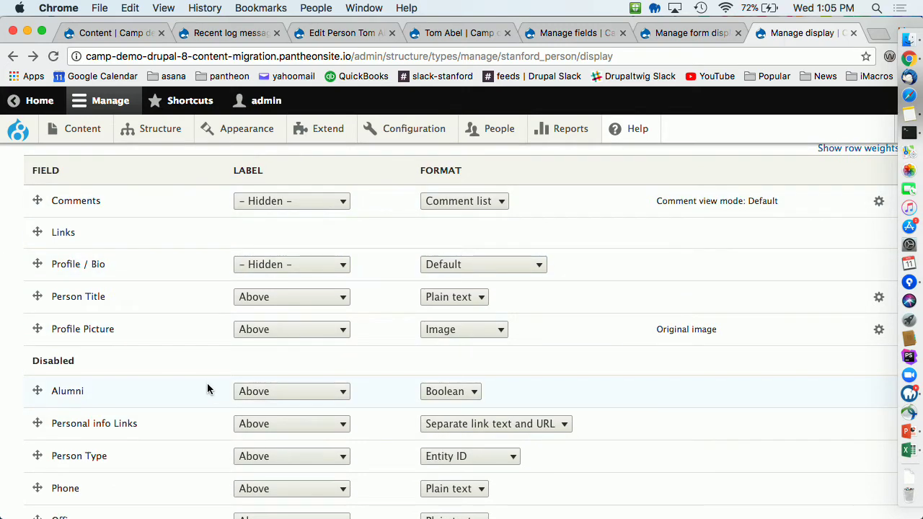
{"action": "scroll", "coordinate": [206, 387], "scroll_direction": "down", "scroll_amount": 2}
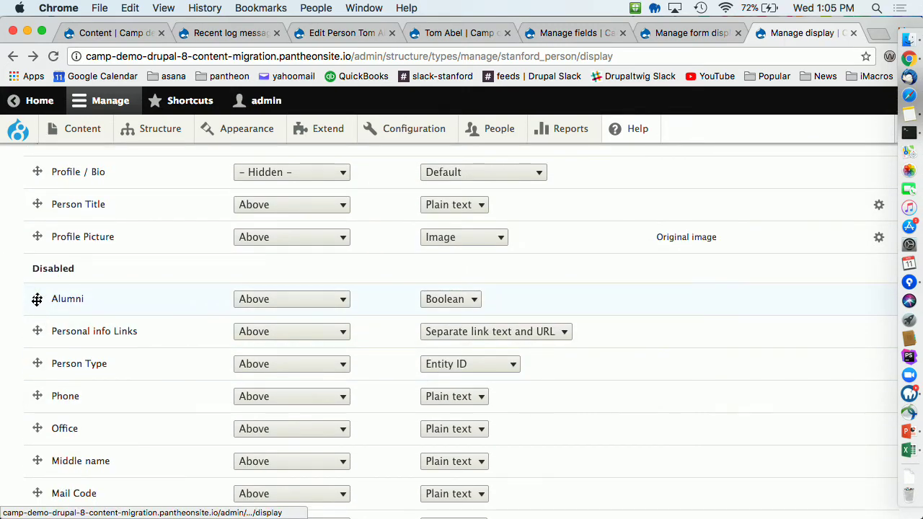
{"action": "left_click_drag", "start_coordinate": [37, 302], "coordinate": [36, 270]}
{"action": "left_click_drag", "start_coordinate": [37, 333], "coordinate": [37, 302]}
{"action": "scroll", "coordinate": [195, 361], "scroll_direction": "down", "scroll_amount": 10}
{"action": "left_click", "coordinate": [57, 448]}
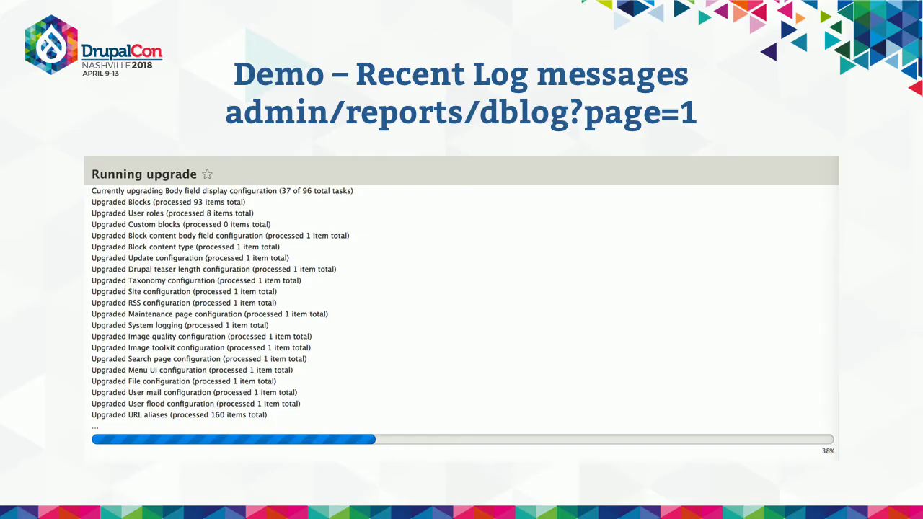
{"action": "left_click", "coordinate": [199, 442]}
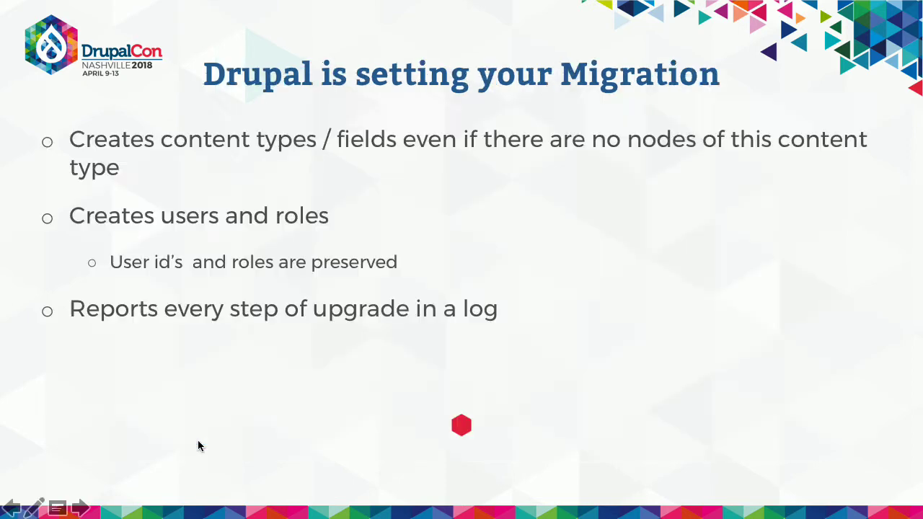